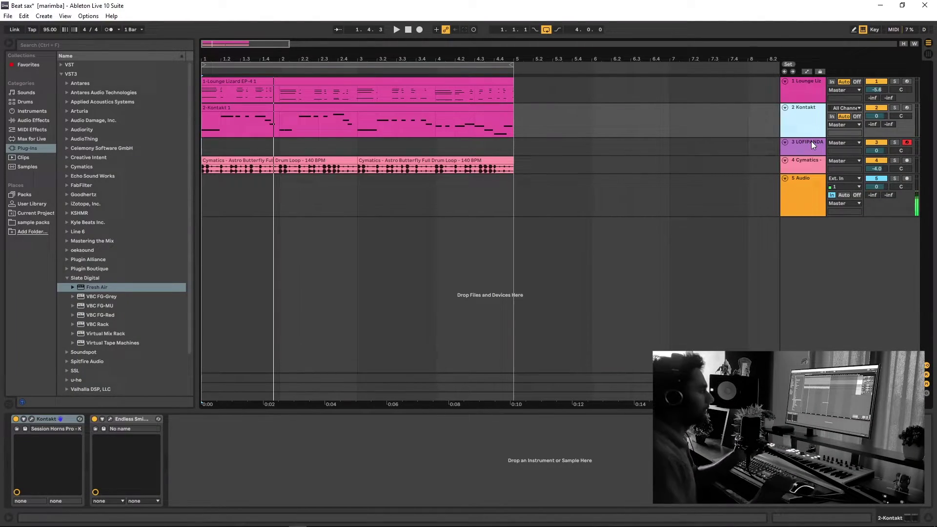
Step: Bring up the Kontakt sax track's Session Horns Pro chain, solo the track and play it from bar 1
left_click(795, 195)
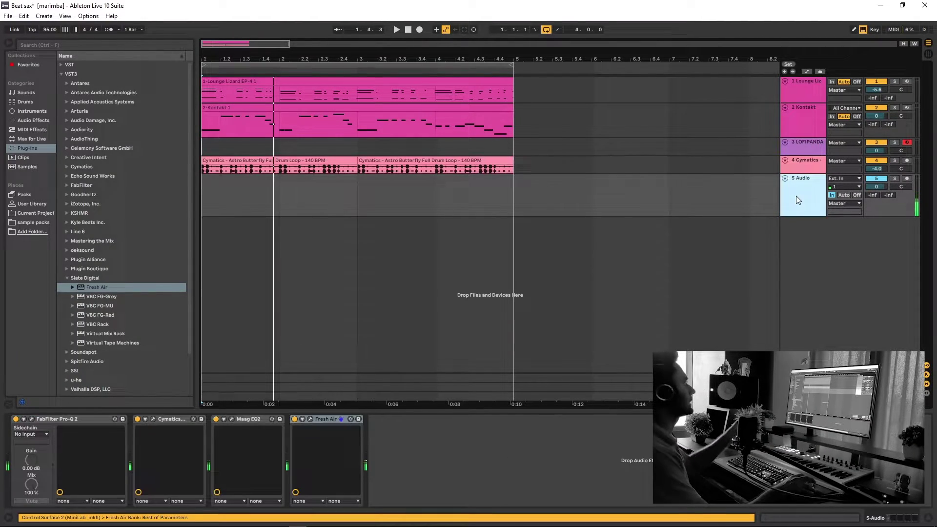
left_click(811, 126)
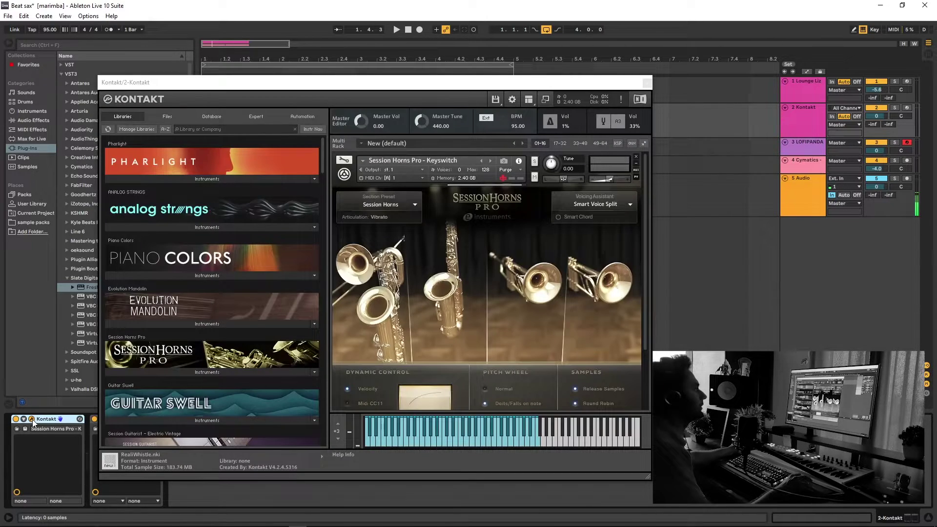
left_click(648, 84)
left_click(895, 108)
key("space")
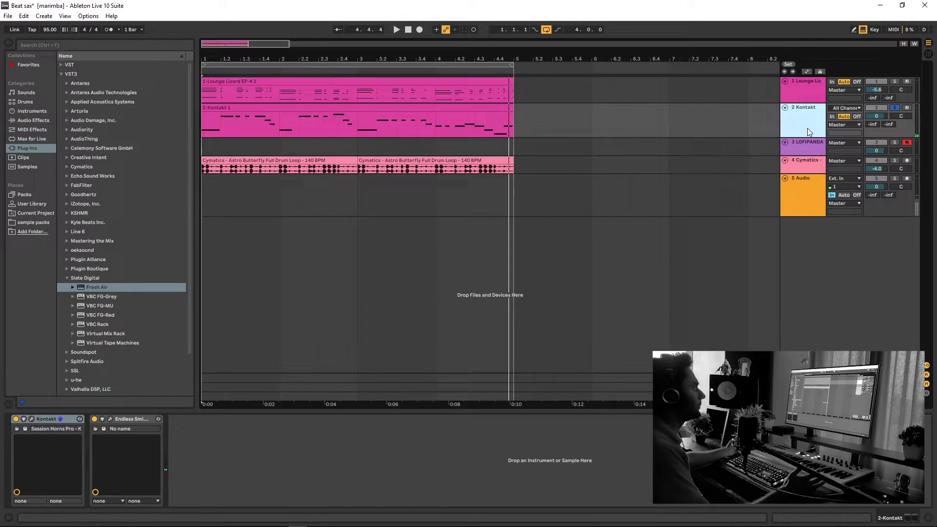
Step: Turn off the arrangement loop and play from bar 1, briefly checking the Endless Smile plugin
key("ctrl+l")
key("space")
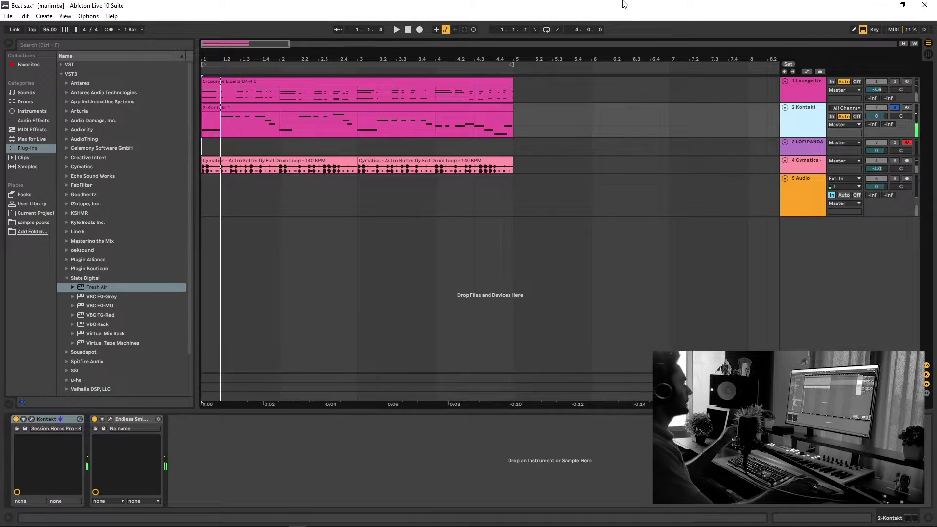
left_click(110, 418)
left_click(508, 99)
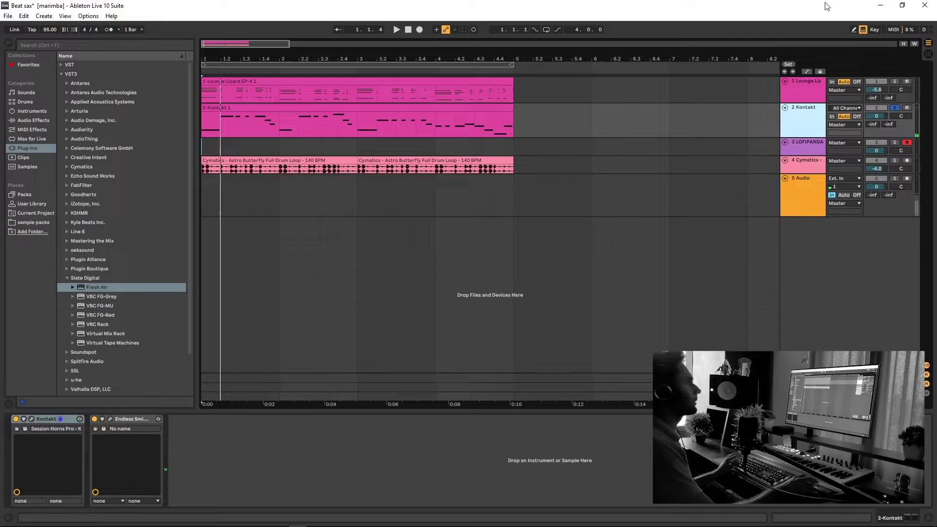
Step: Solo the Lounge Lizard EP track, play it, and inspect its electric piano window
left_click(894, 82)
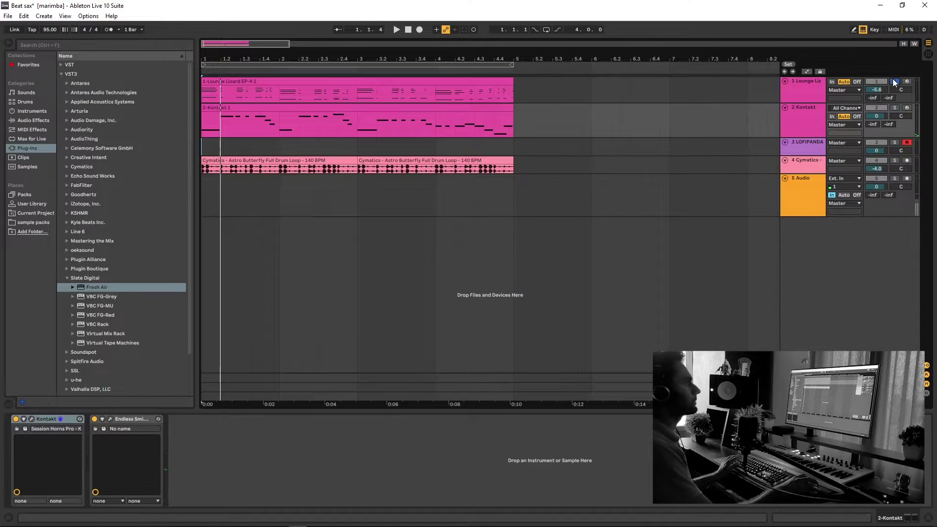
left_click(372, 81)
key("space")
left_click(805, 88)
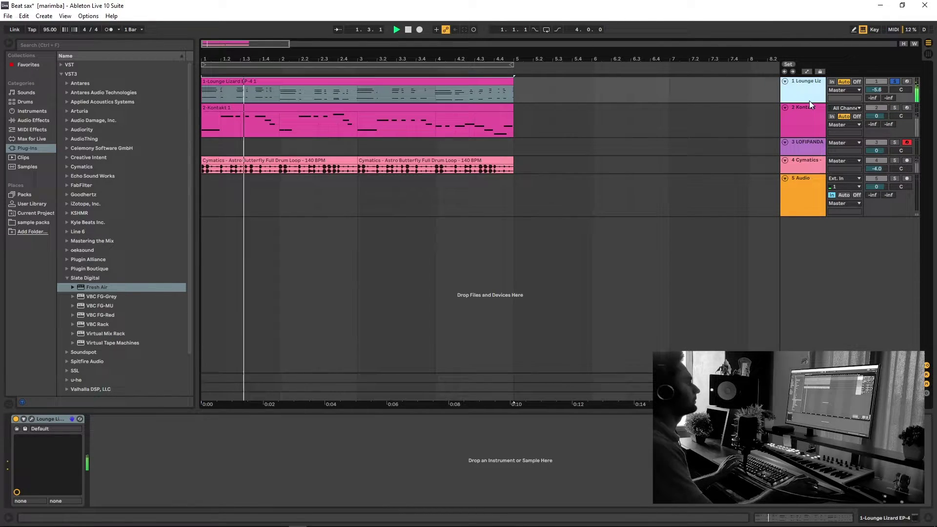
left_click(32, 420)
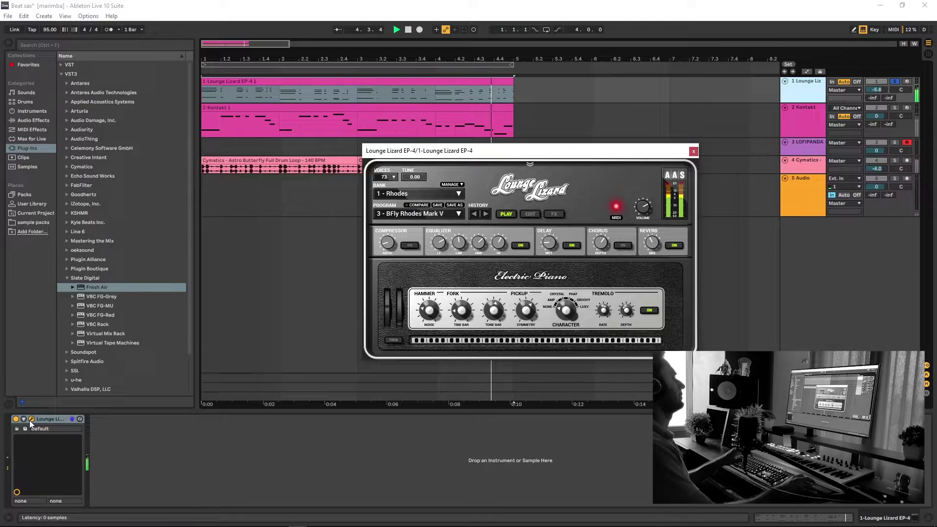
left_click(32, 419)
Step: Solo the Cymatics drum loop track and replay the arrangement from the beginning
left_click(894, 161)
key("space")
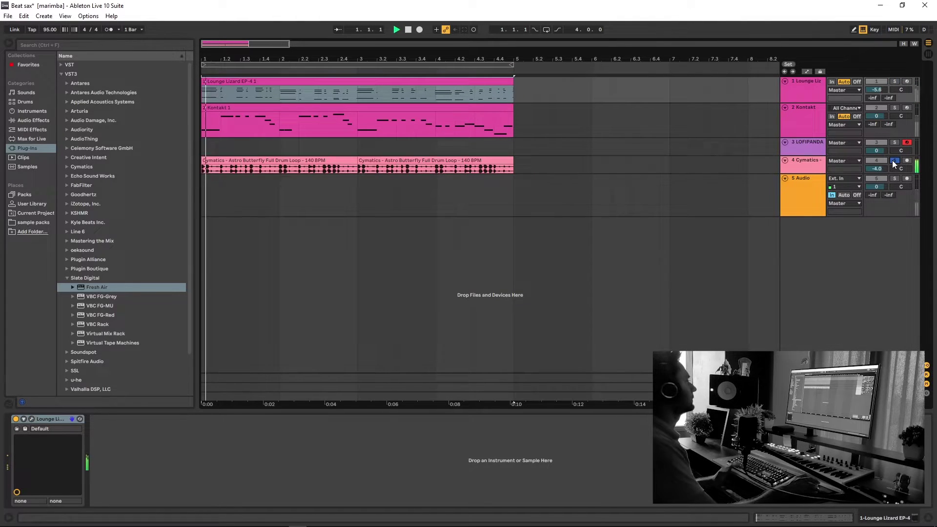
key("space")
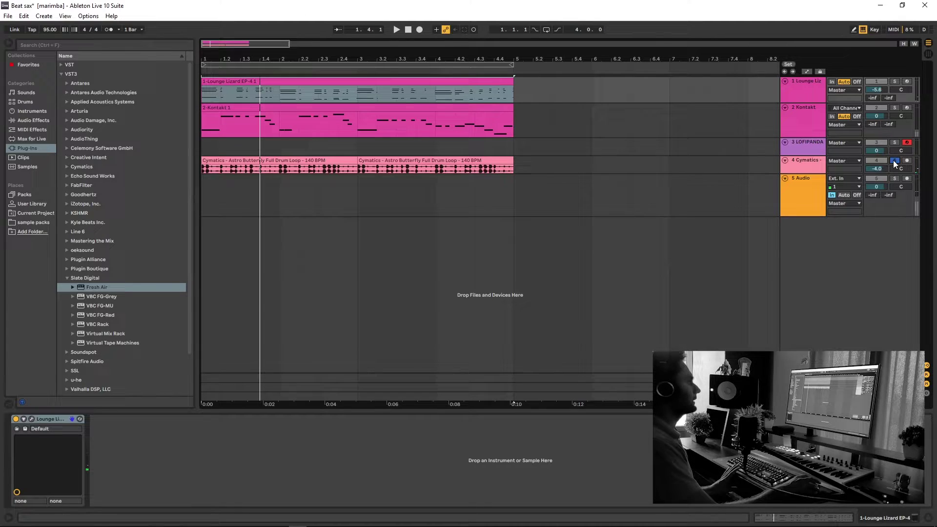
key("space")
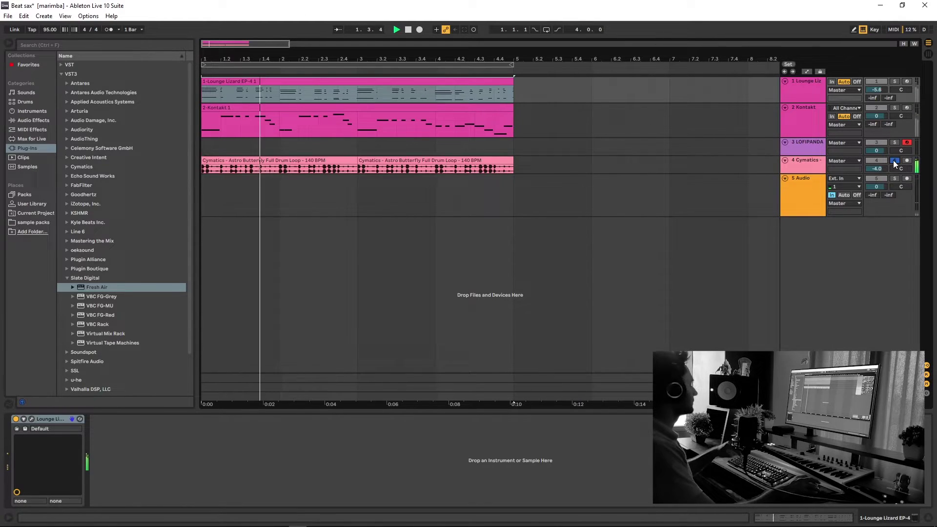
left_click(798, 113)
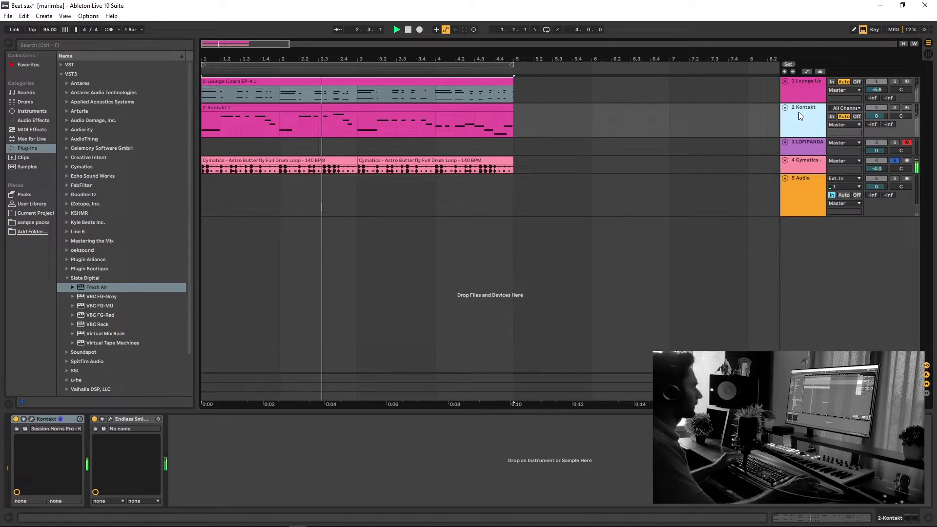
Step: Record a four-bar melody take on the LOFIPANDA track with the arrangement loop back on
key("ctrl+a")
left_click(835, 137)
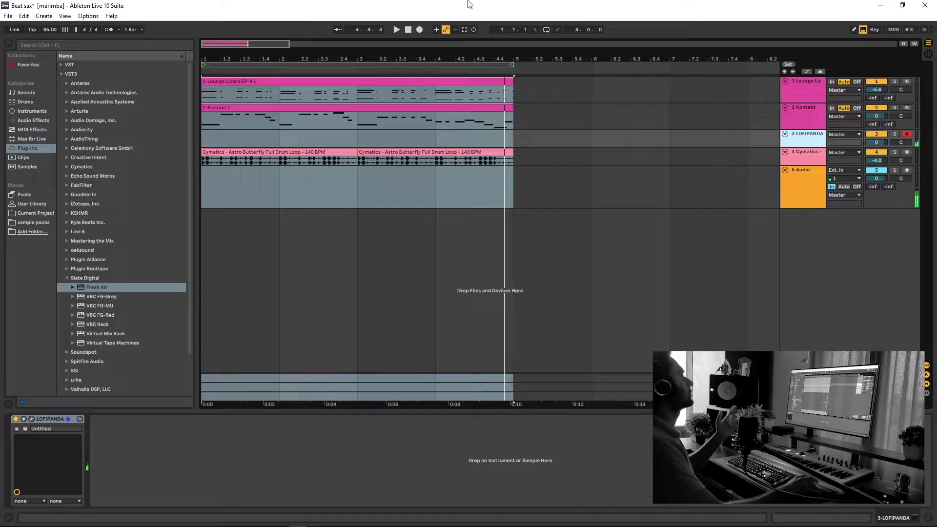
key("space")
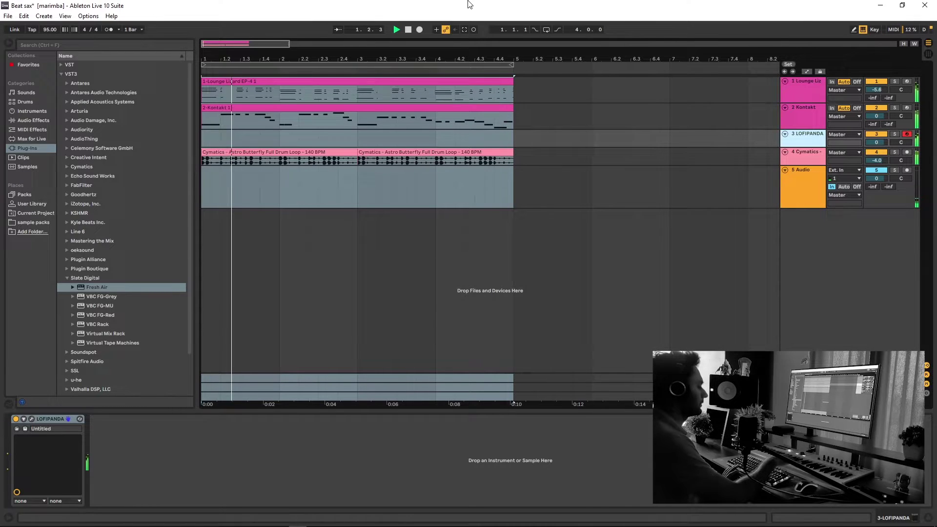
key("space")
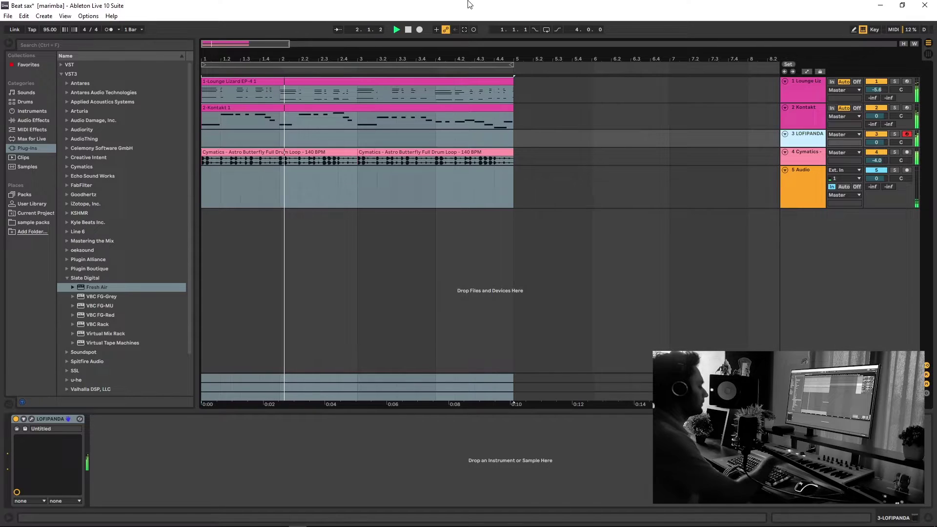
key("ctrl+l")
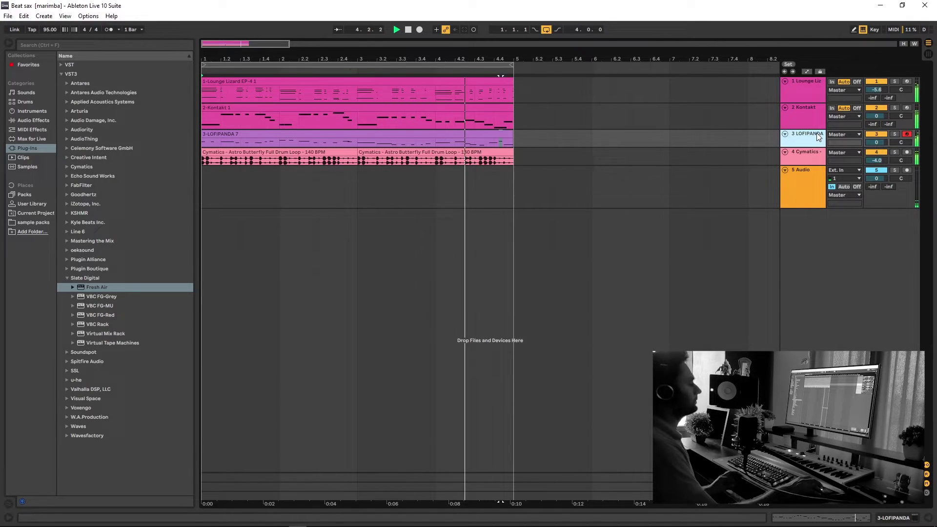
key("space")
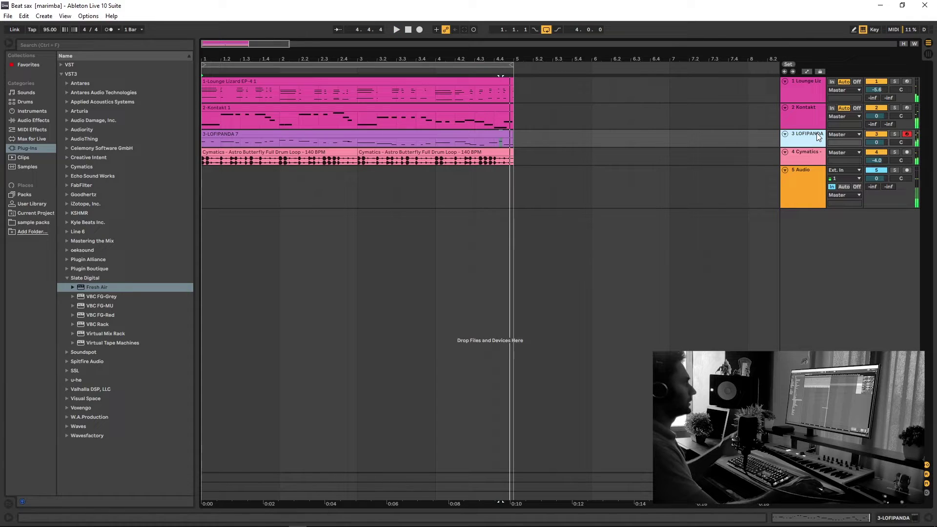
Step: Solo the LOFIPANDA track and audition Lofi Panda presets such as PIANO - College and PIANO - Morning
left_click(893, 135)
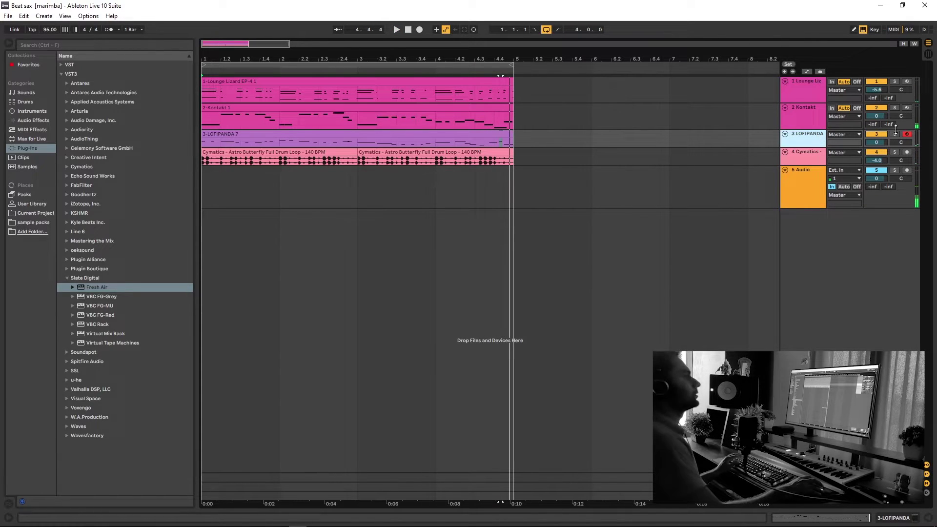
double_click(821, 141)
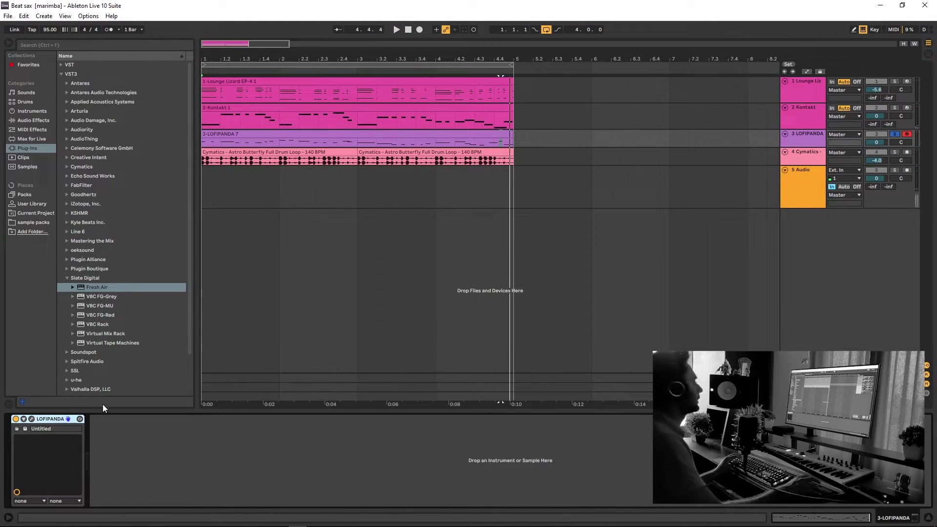
left_click(31, 419)
key("space")
left_click(608, 186)
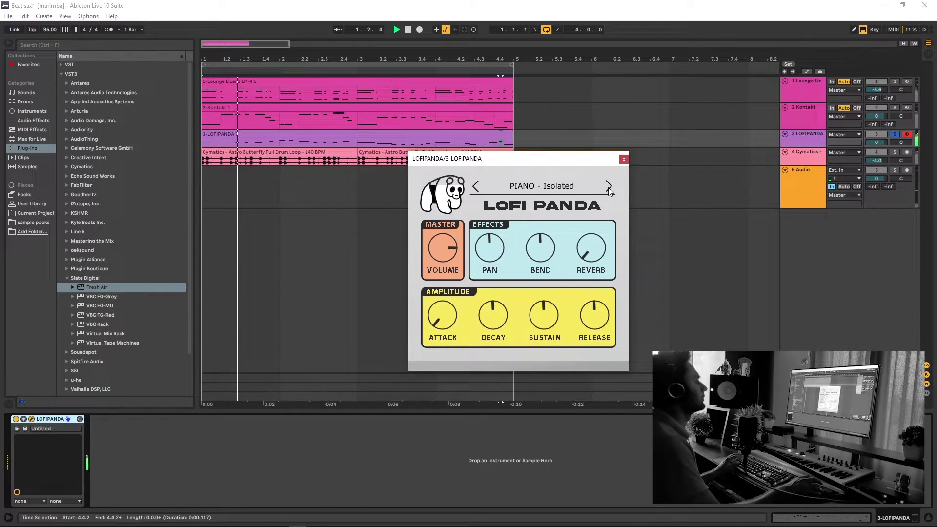
left_click(609, 187)
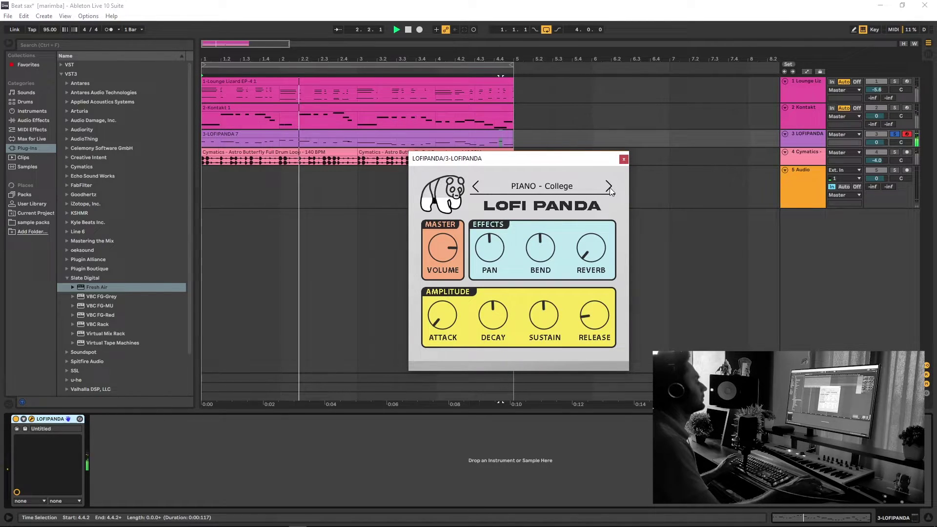
left_click(610, 188)
left_click(610, 188)
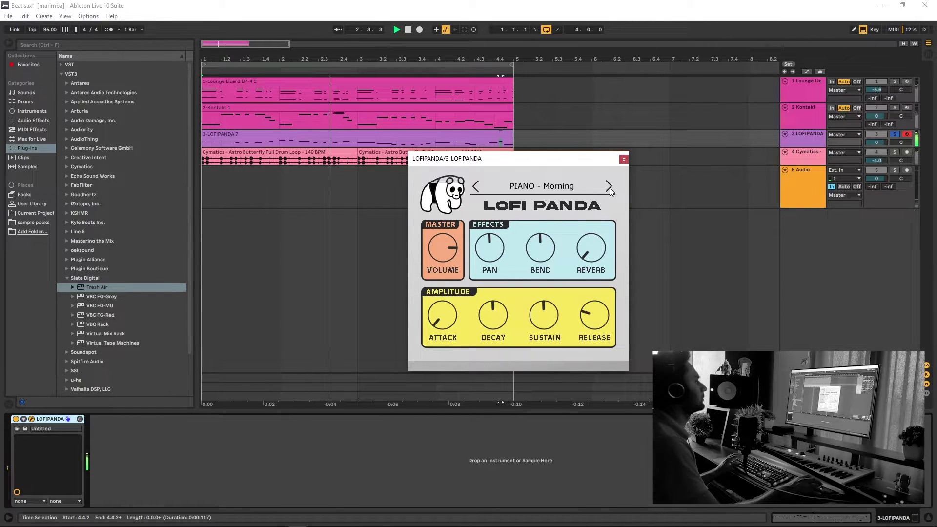
left_click(476, 187)
left_click(623, 159)
key("space")
Step: Transpose all the LOFIPANDA melody notes down an octave and play it back
double_click(479, 136)
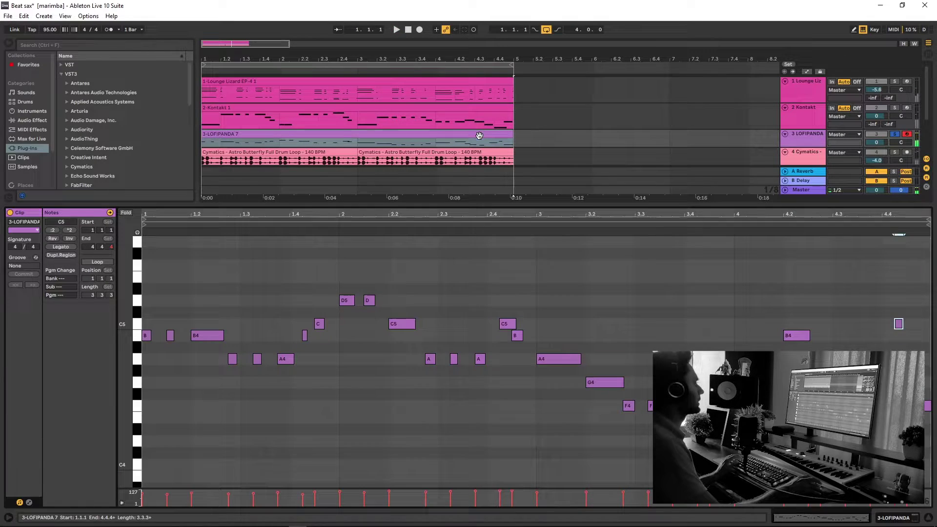
left_click(499, 262)
key("ctrl+a")
key("shift+Down")
key("space")
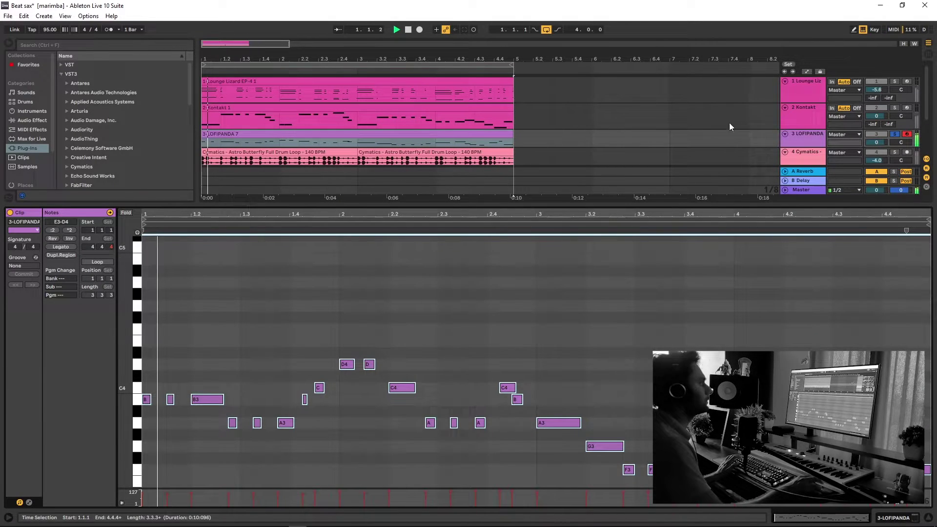
Step: Audition the PIANO - Soar, Lofi Grand and Mango presets, nudging reverb and attack up slightly
double_click(799, 136)
key("ctrl+t")
left_click(31, 419)
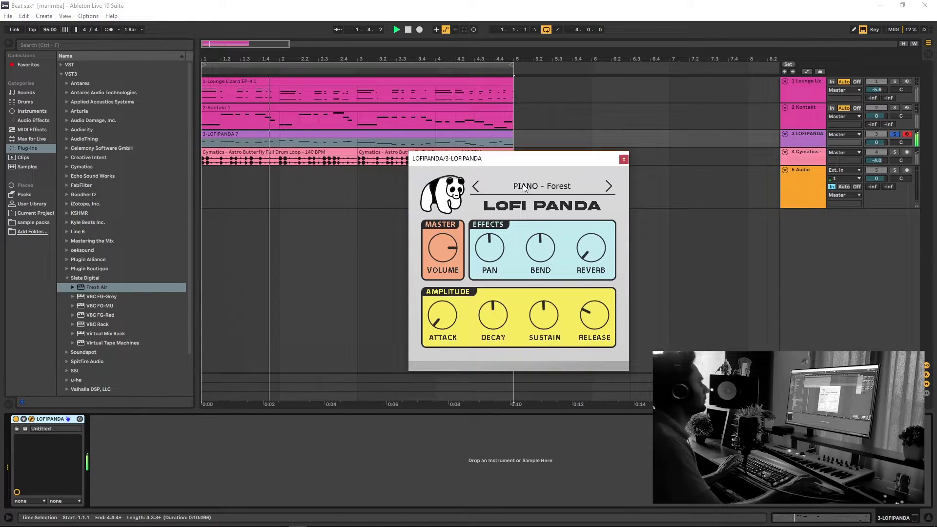
left_click(609, 185)
left_click(609, 186)
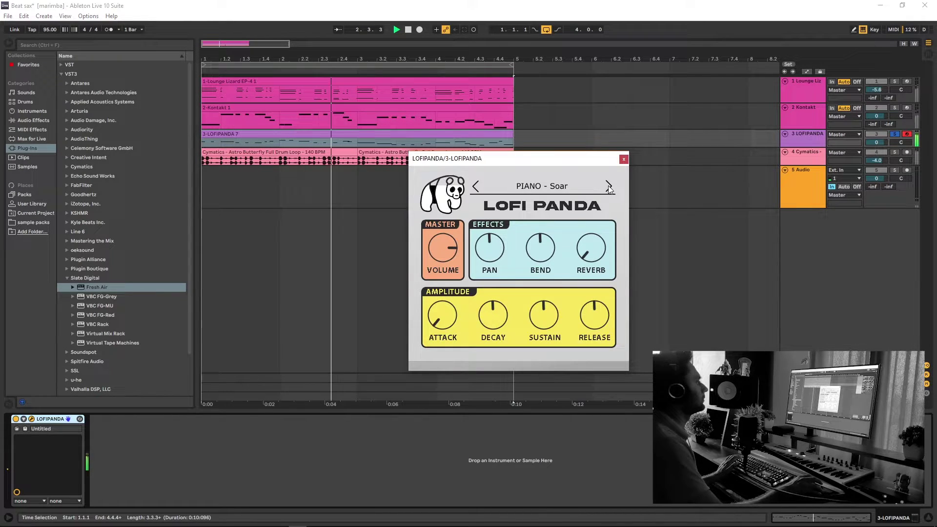
left_click(608, 186)
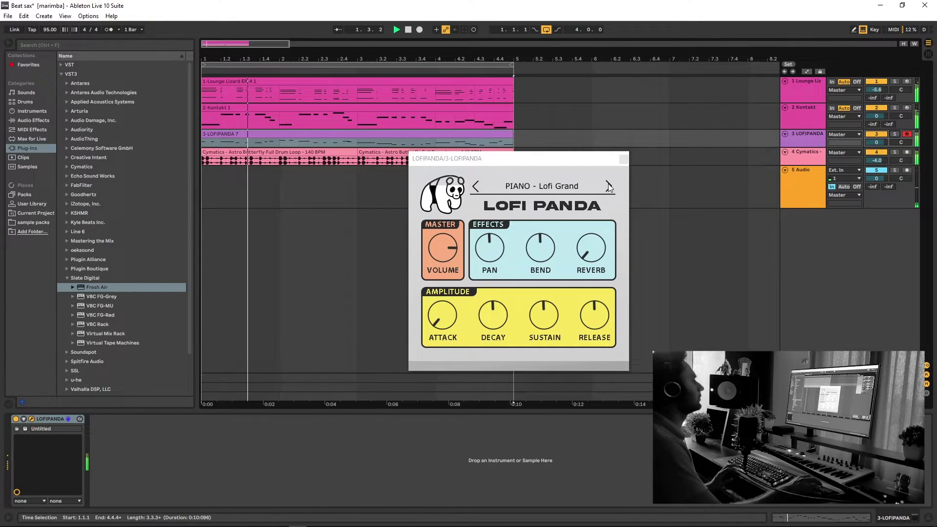
left_click(608, 186)
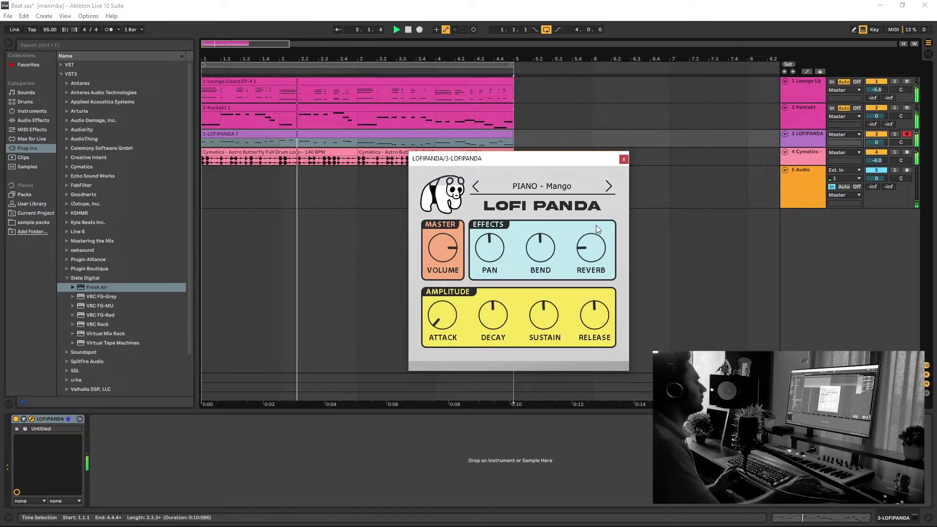
left_click_drag(596, 225, 595, 218)
left_click_drag(451, 313, 446, 314)
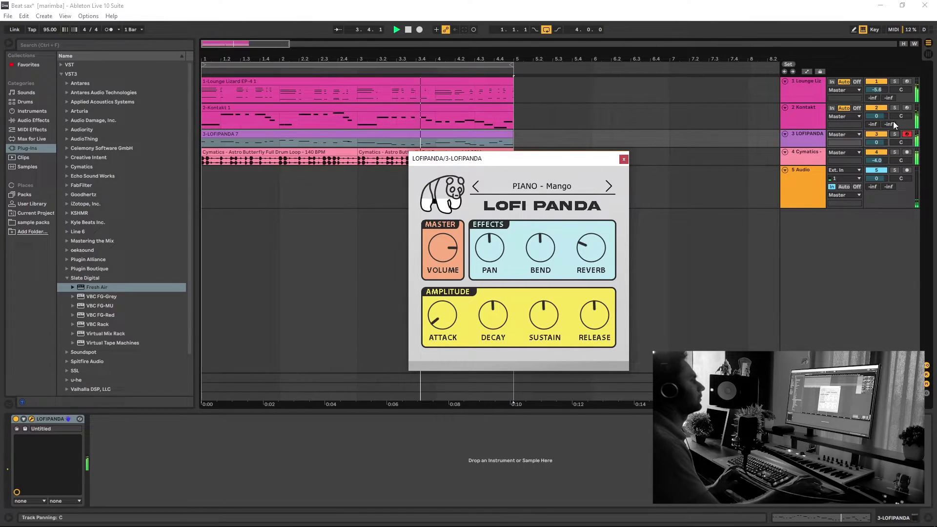
Step: Settle on the GUITAR - Fender preset while soloed, then unsolo the LOFIPANDA track
left_click(894, 134)
left_click(609, 184)
left_click(608, 184)
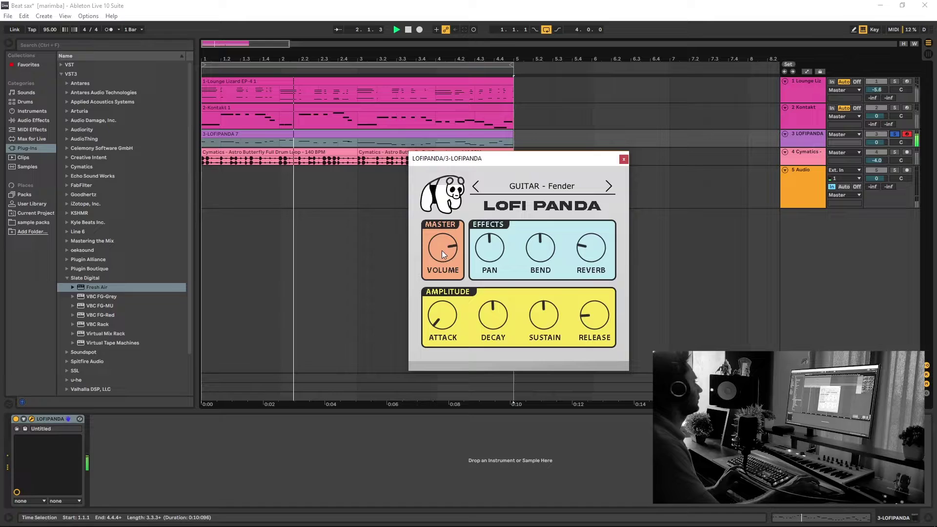
left_click(894, 133)
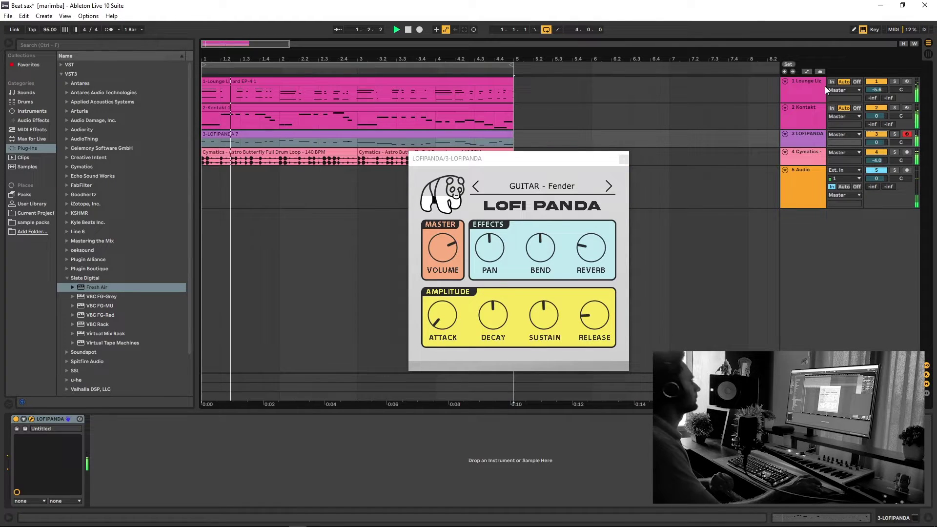
left_click(623, 160)
Step: Move the melody notes back up an octave and play the full arrangement unsoloed
double_click(502, 140)
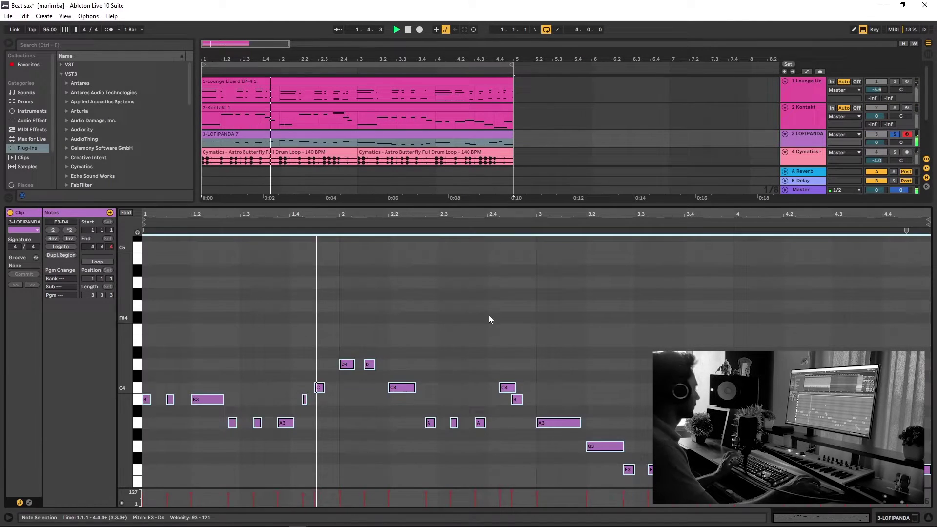
key("shift+Up")
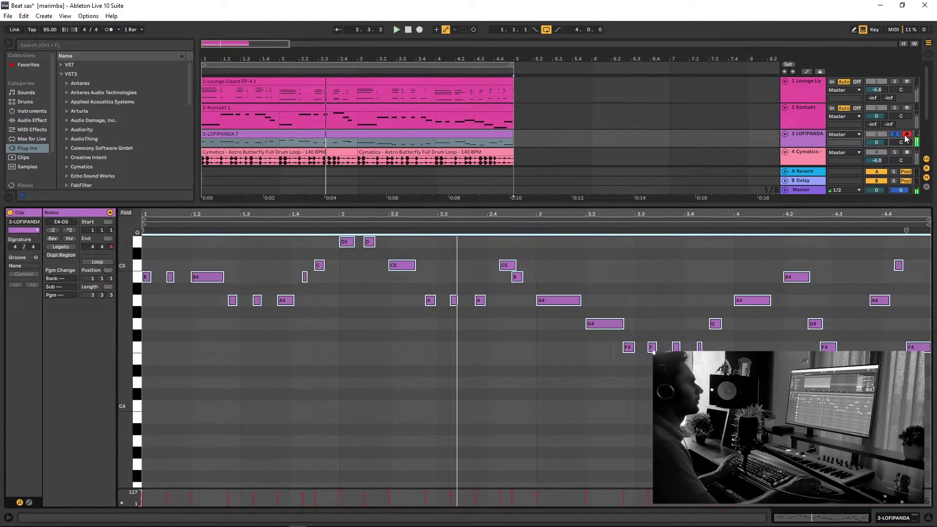
left_click(895, 133)
key("space")
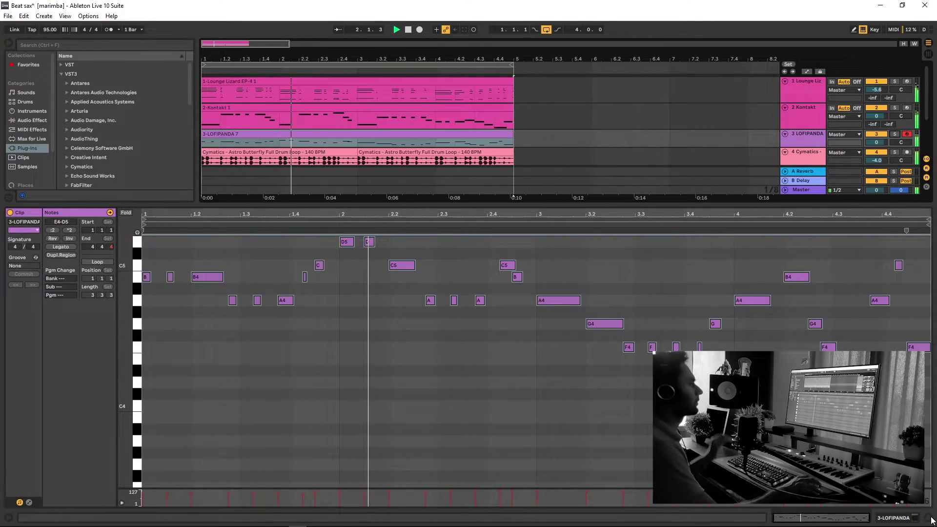
Step: Hide the clip detail area and save the Beat sax set
key("ctrl+t")
key("ctrl+alt+l")
key("ctrl+s")
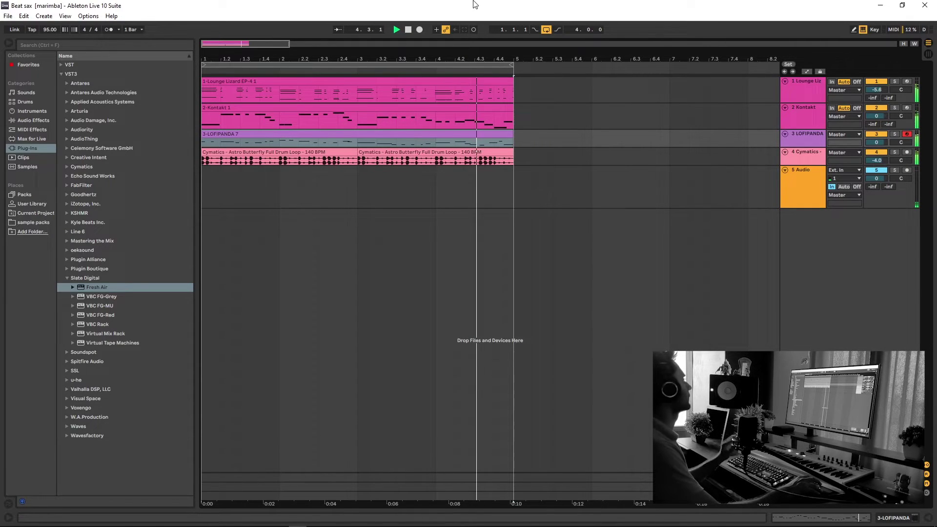
Step: Add a fifth MIDI track with Martinic Kee Bass from the VST folder and start arrangement recording
key("space")
key("ctrl+shift+t")
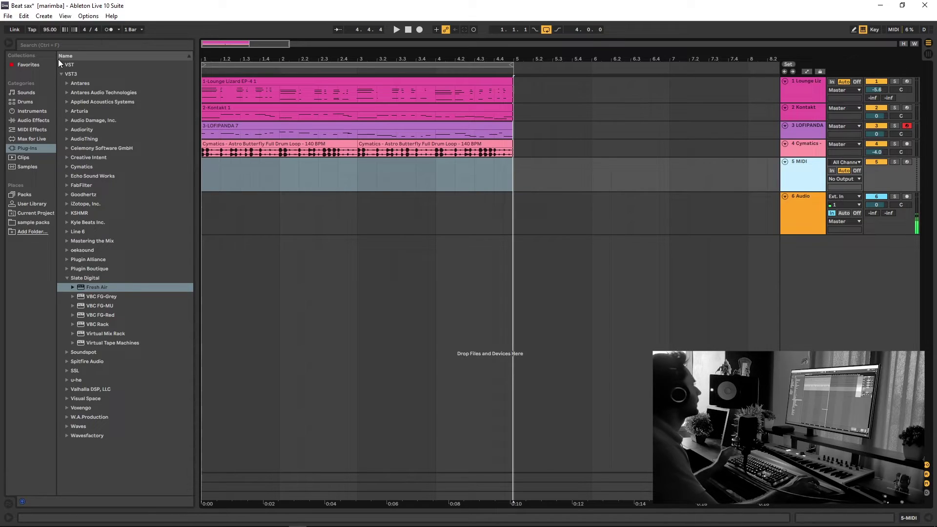
left_click(62, 65)
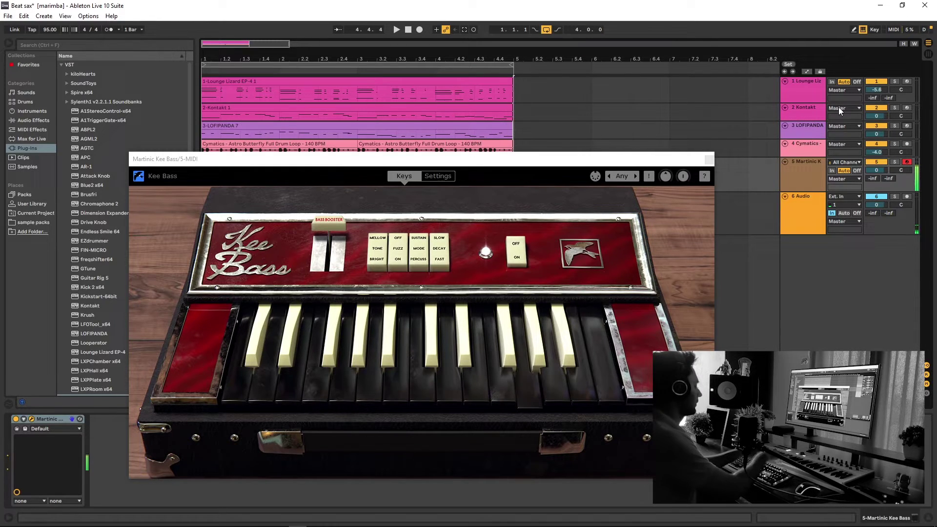
left_click(419, 30)
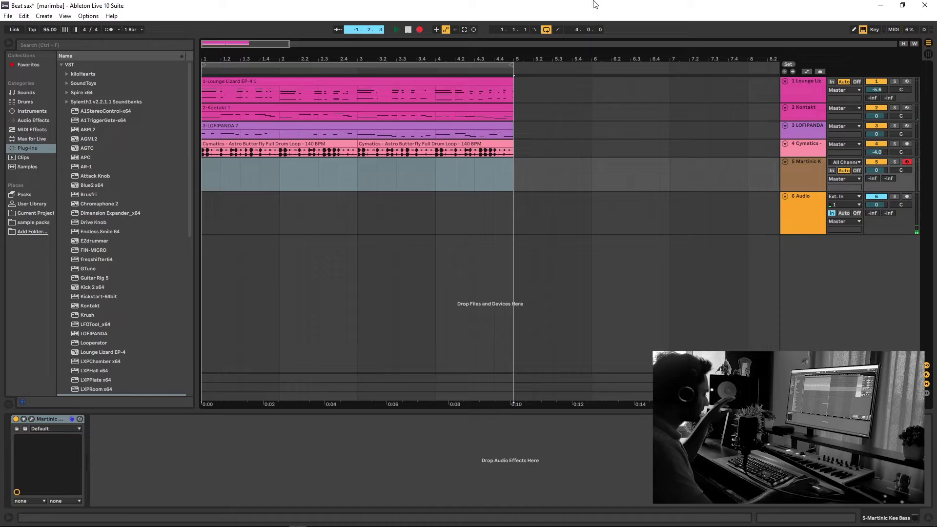